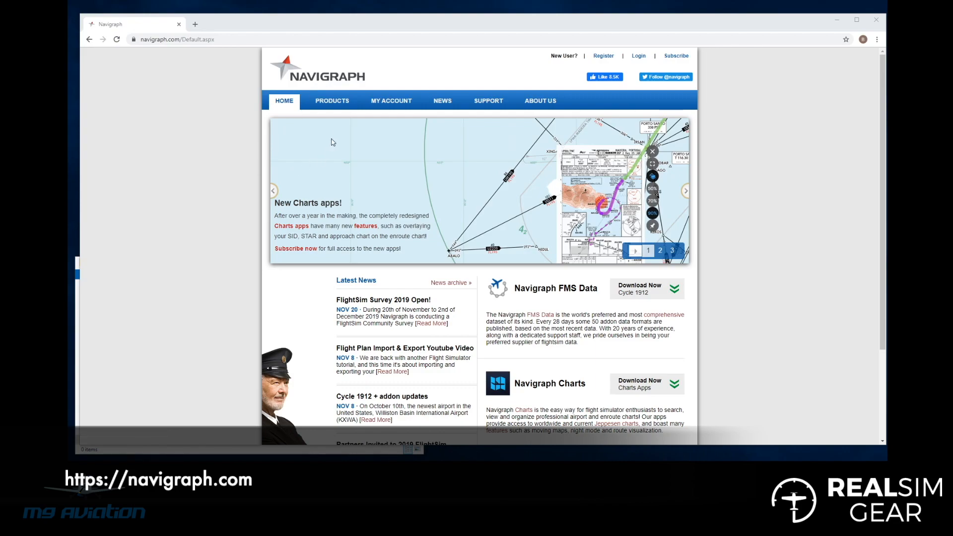
Step: Open the Purchase Subscription page and highlight the Ultimate and FMS Data plan names
{"action": "left_click", "coordinate": [322, 101]}
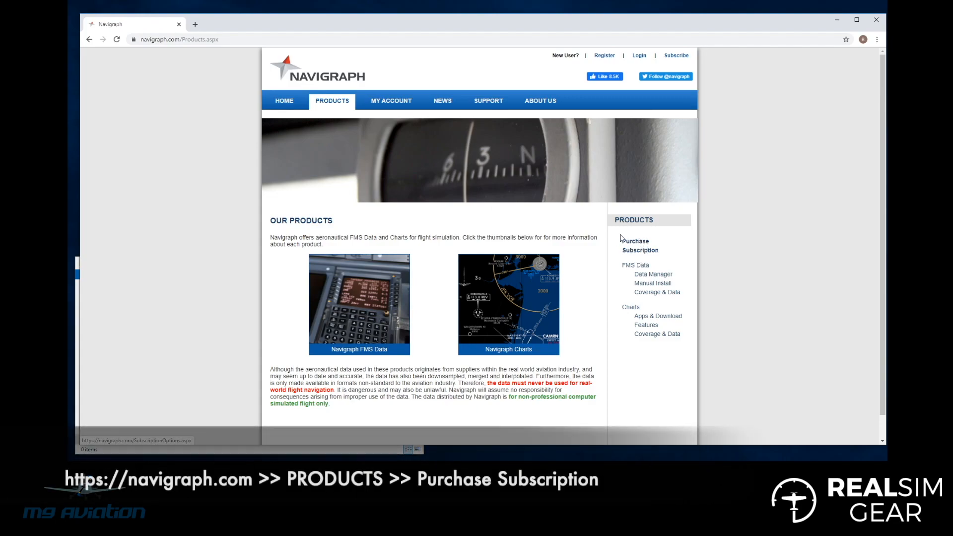
{"action": "left_click", "coordinate": [640, 252]}
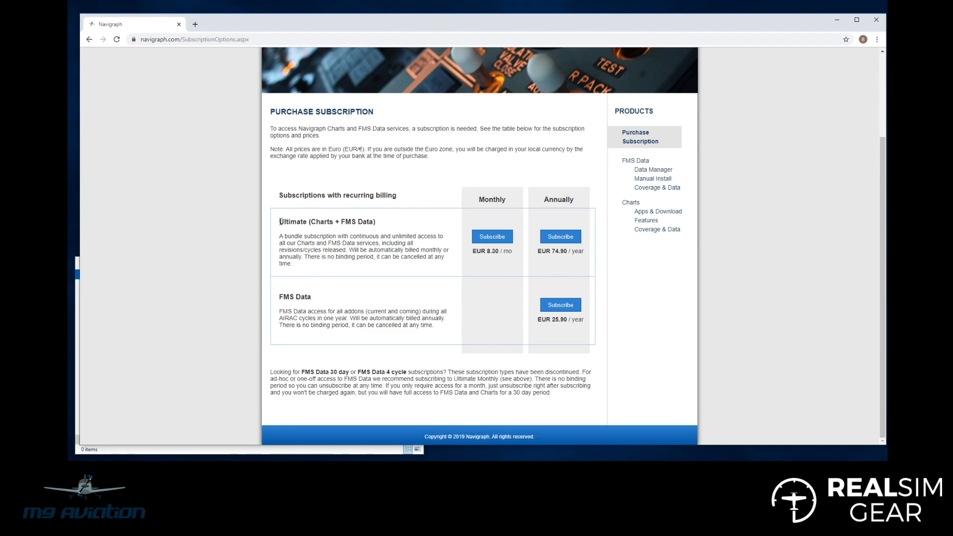
{"action": "left_click_drag", "start_coordinate": [279, 222], "coordinate": [390, 223]}
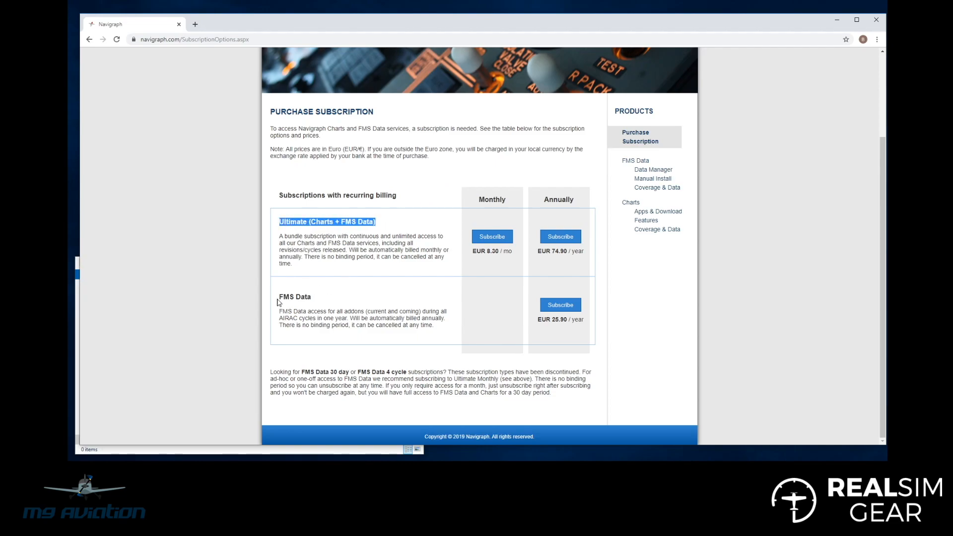
{"action": "left_click_drag", "start_coordinate": [278, 298], "coordinate": [319, 301]}
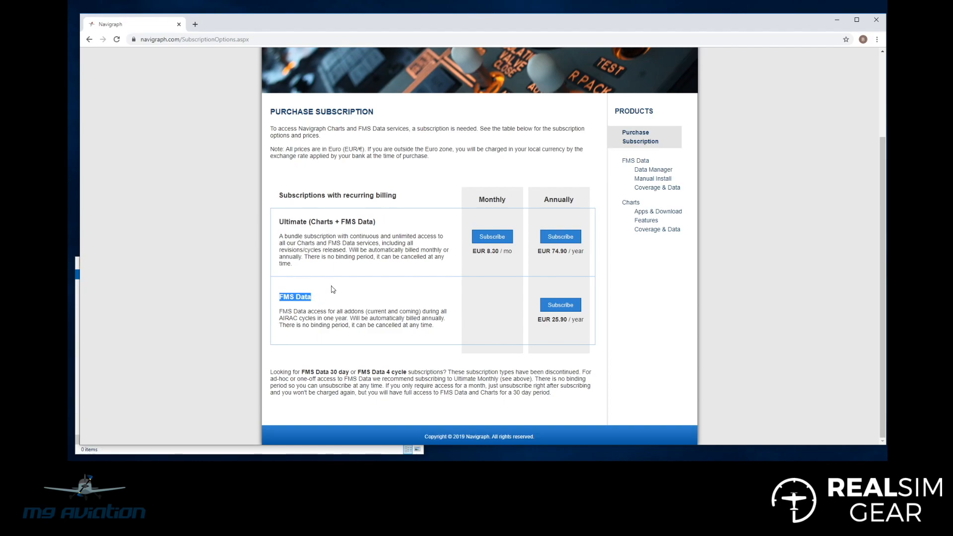
{"action": "left_click", "coordinate": [320, 303]}
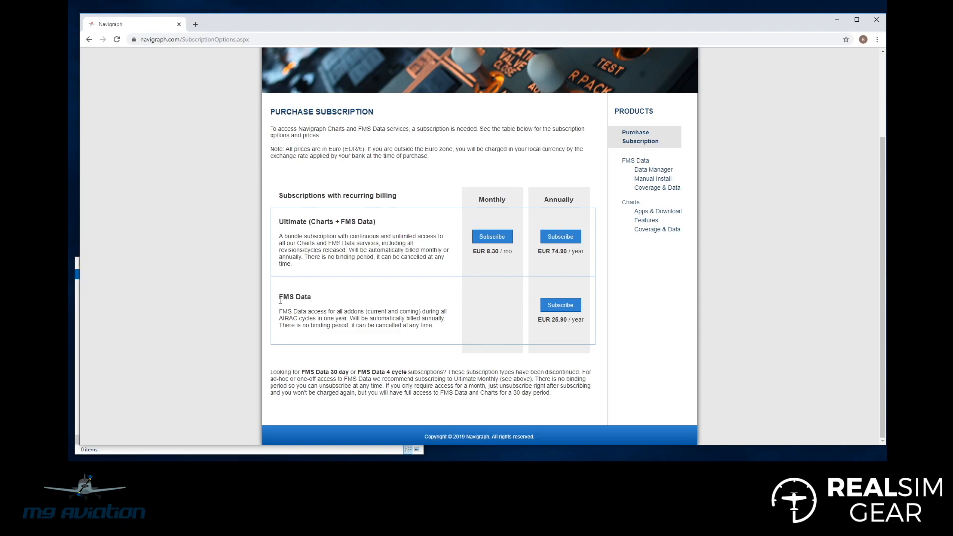
{"action": "left_click_drag", "start_coordinate": [279, 298], "coordinate": [308, 298]}
{"action": "left_click_drag", "start_coordinate": [279, 222], "coordinate": [378, 224]}
{"action": "left_click", "coordinate": [309, 236]}
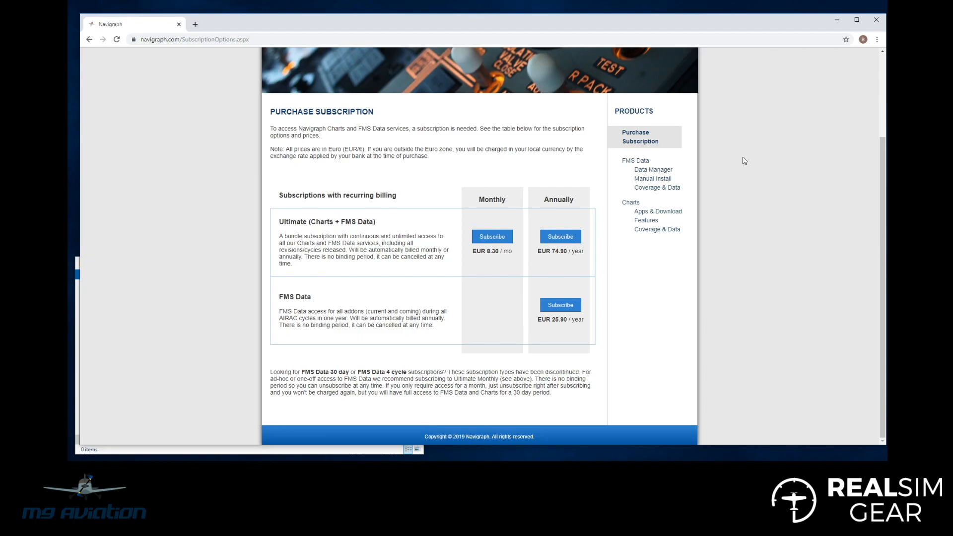
Step: Open the FMS Data Manager product page and scroll through its Manager 1.7.3 download details
{"action": "left_click", "coordinate": [653, 170]}
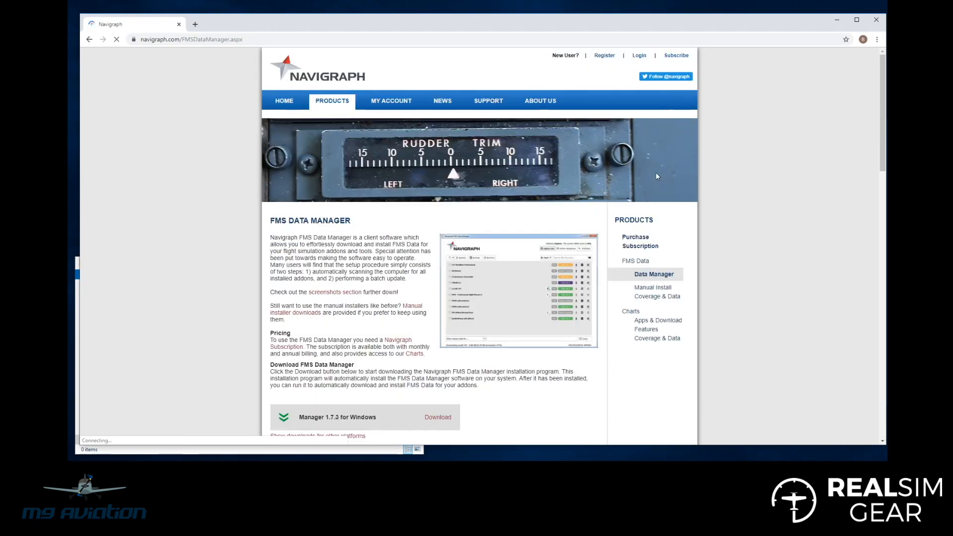
{"action": "scroll", "coordinate": [543, 262], "scroll_direction": "down", "scroll_amount": 1}
{"action": "scroll", "coordinate": [543, 261], "scroll_direction": "down", "scroll_amount": 1}
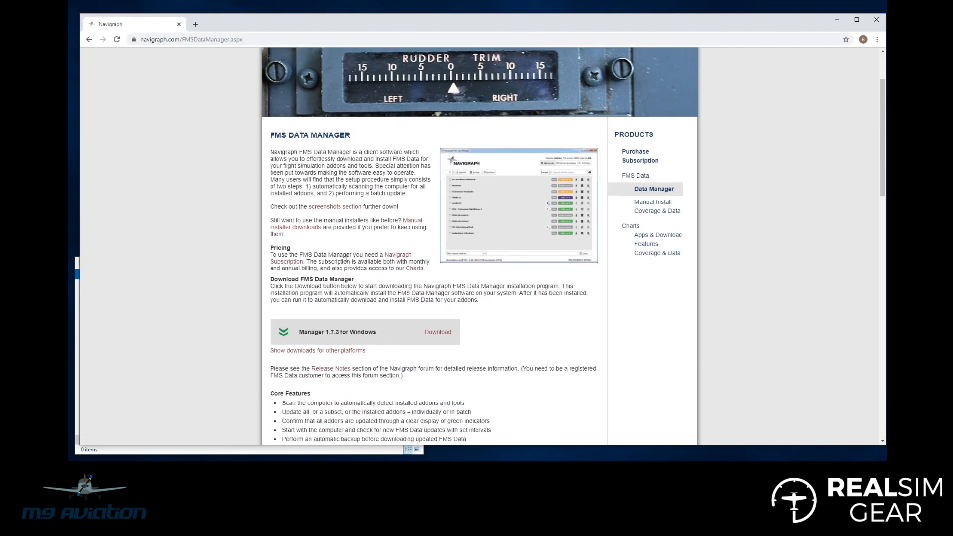
{"action": "scroll", "coordinate": [287, 280], "scroll_direction": "down", "scroll_amount": 1}
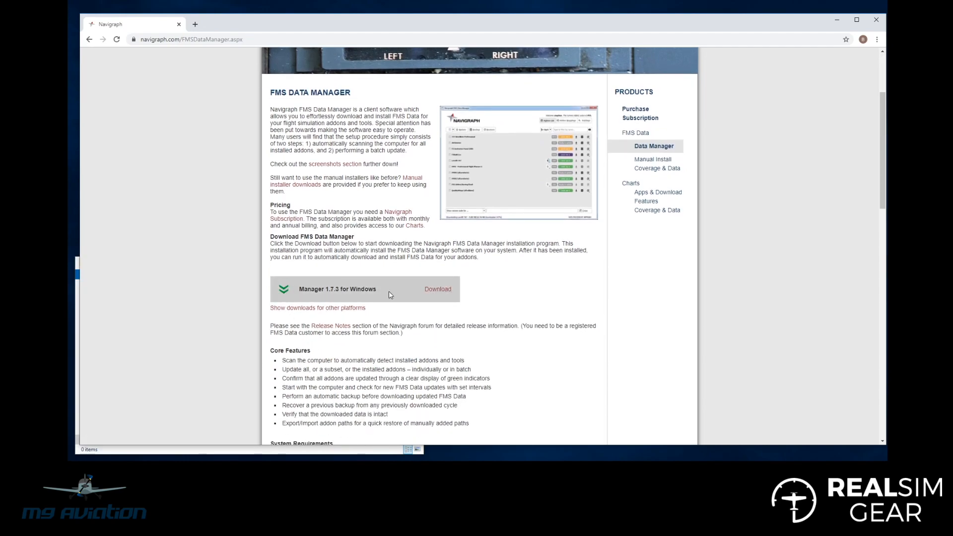
{"action": "scroll", "coordinate": [429, 297], "scroll_direction": "down", "scroll_amount": 9}
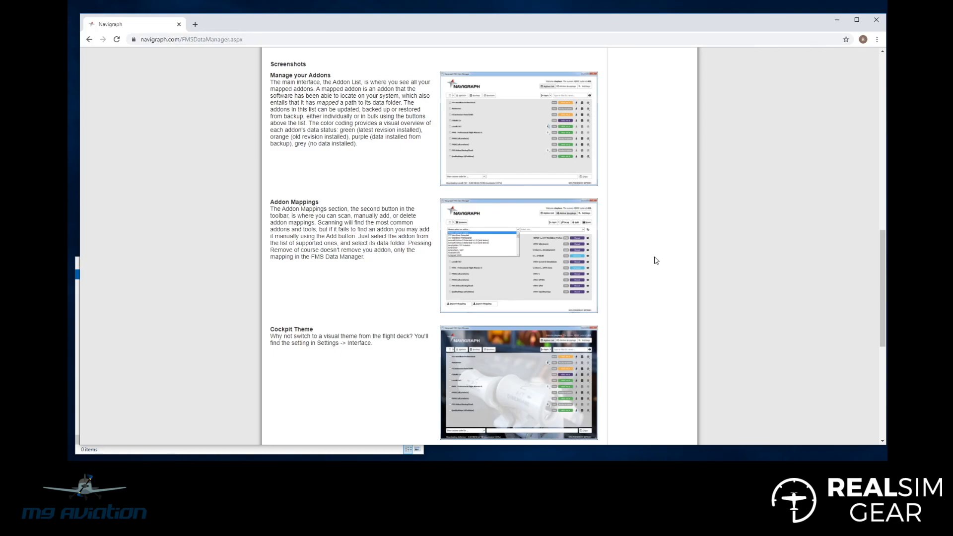
{"action": "scroll", "coordinate": [629, 256], "scroll_direction": "up", "scroll_amount": 5}
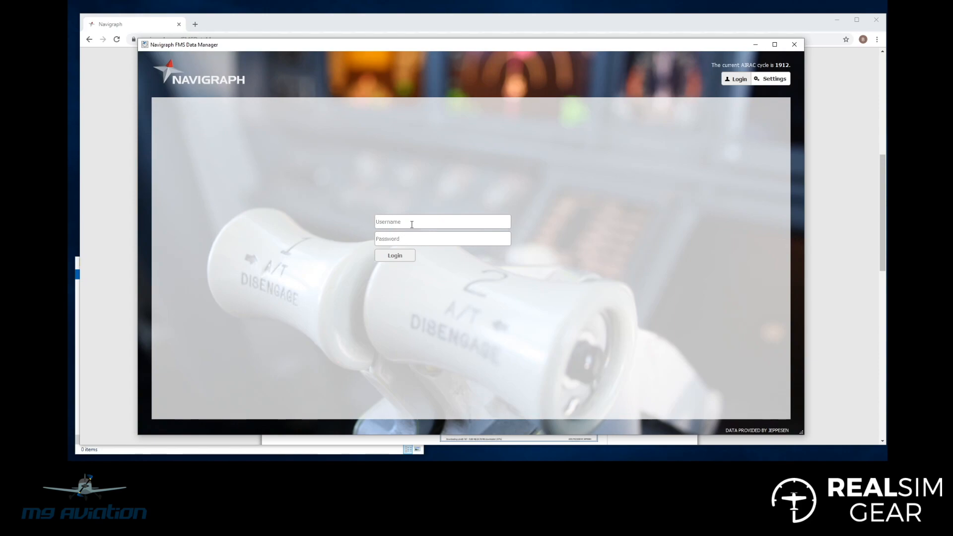
Step: Log in with the account credentials and accept scanning the drive for addons
{"action": "type", "text": "m9aviation"}
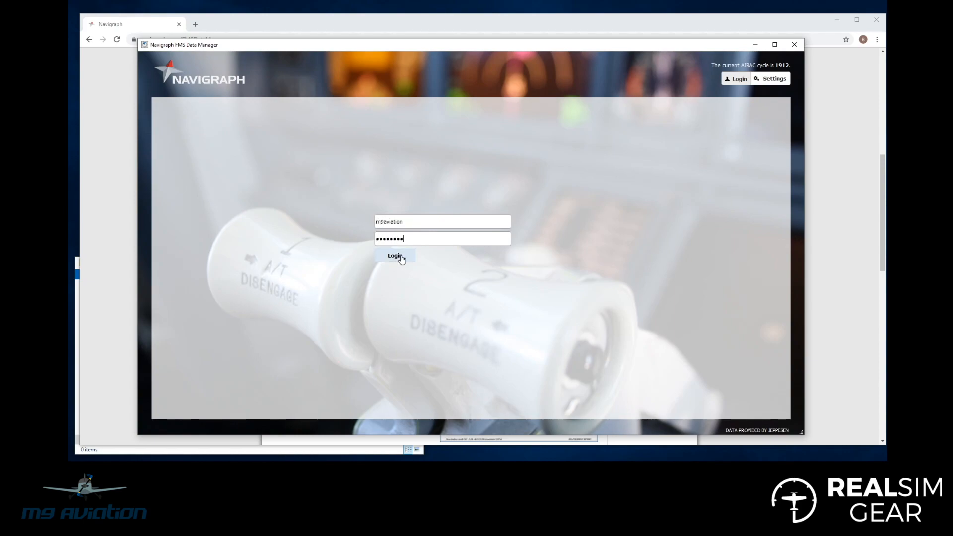
{"action": "left_click", "coordinate": [401, 257]}
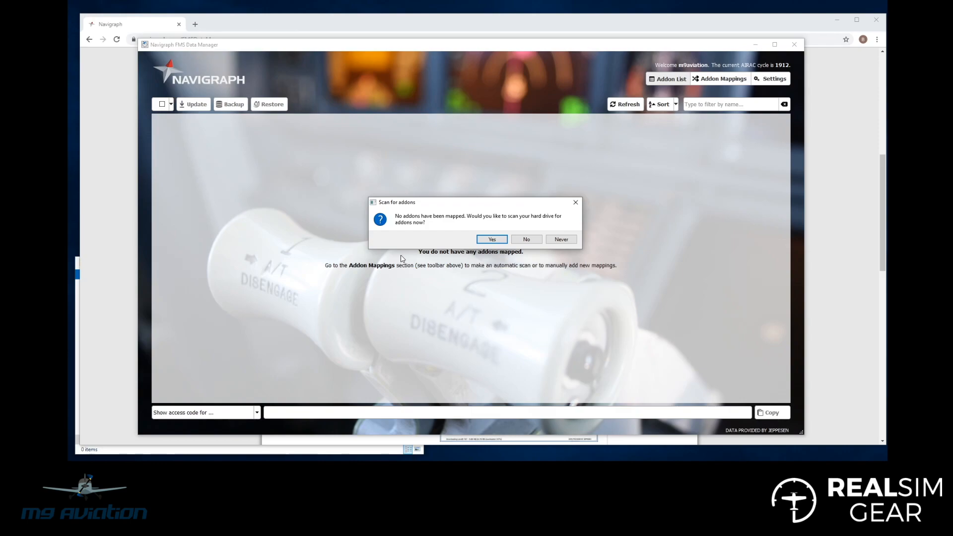
{"action": "left_click", "coordinate": [499, 240]}
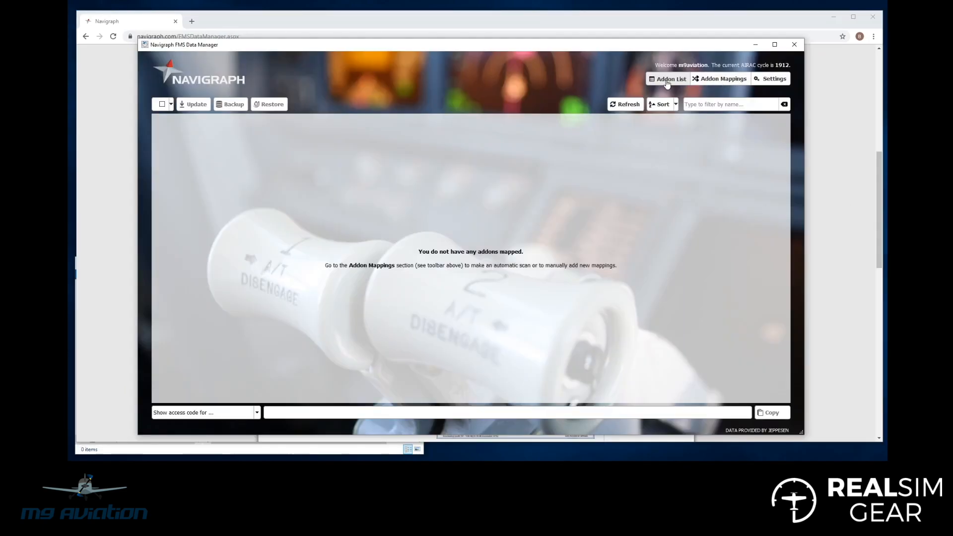
Step: Open Settings and scroll down to the simulator Paths list to find the empty X-Plane 11 entry
{"action": "left_click", "coordinate": [770, 80]}
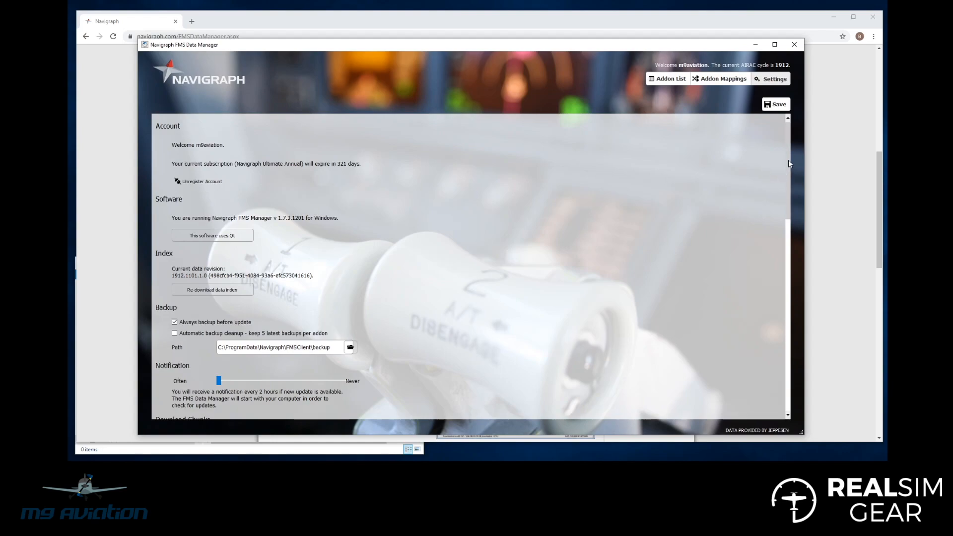
{"action": "left_click_drag", "start_coordinate": [789, 163], "coordinate": [784, 219]}
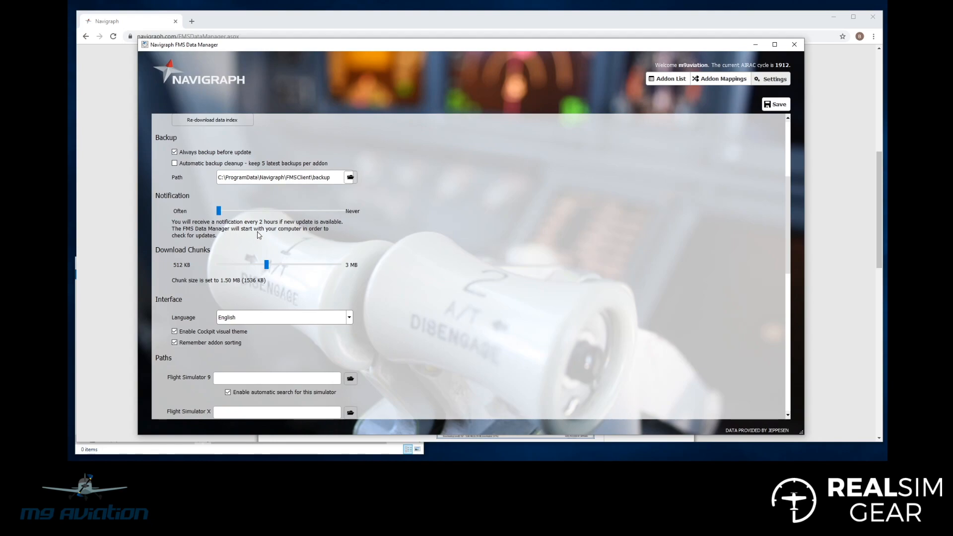
{"action": "scroll", "coordinate": [442, 234], "scroll_direction": "down", "scroll_amount": 3}
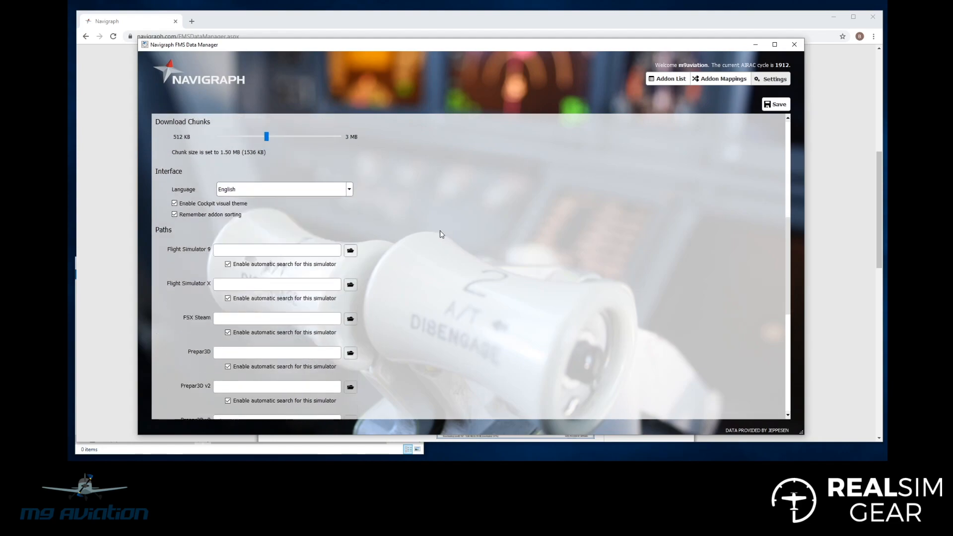
{"action": "scroll", "coordinate": [442, 235], "scroll_direction": "down", "scroll_amount": 2}
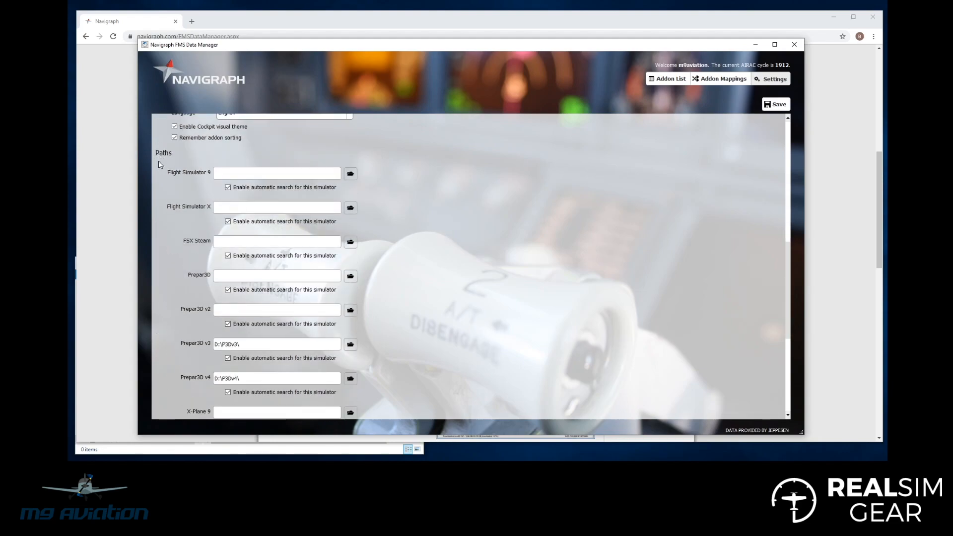
{"action": "scroll", "coordinate": [182, 210], "scroll_direction": "down", "scroll_amount": 2}
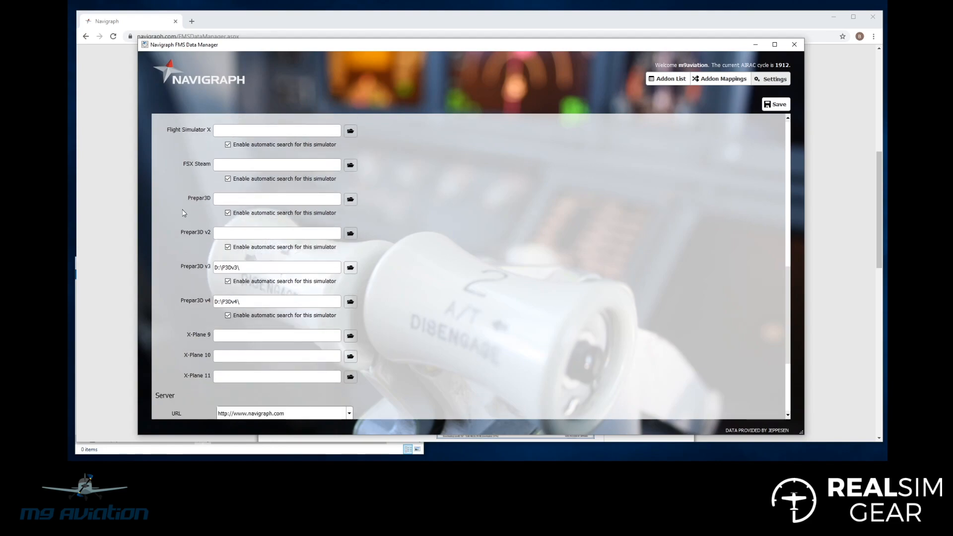
{"action": "scroll", "coordinate": [182, 213], "scroll_direction": "up", "scroll_amount": 1}
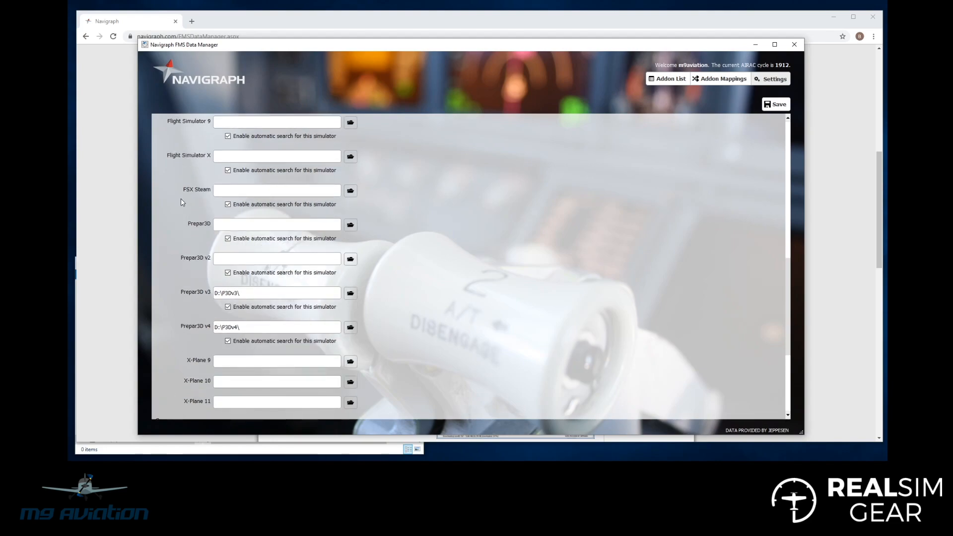
{"action": "scroll", "coordinate": [183, 202], "scroll_direction": "down", "scroll_amount": 2}
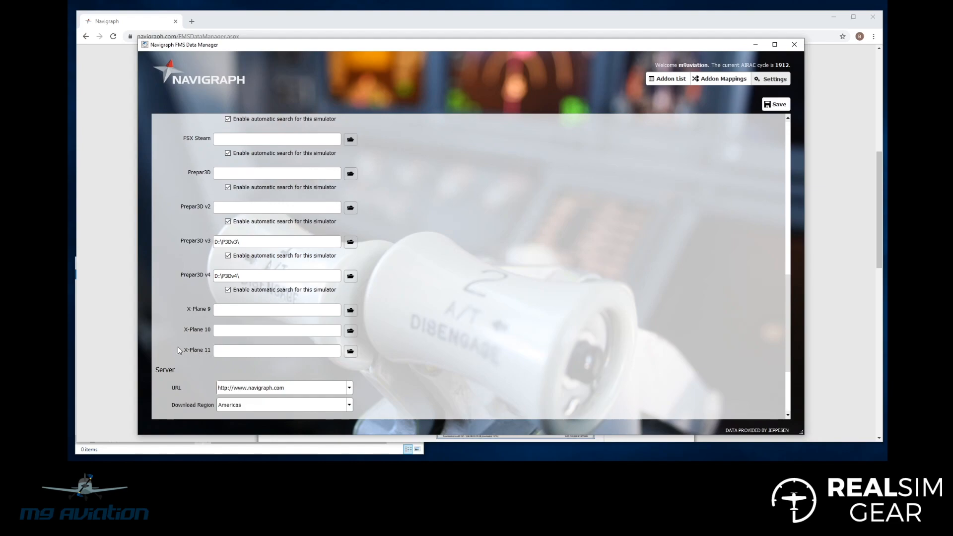
Step: Set the X-Plane 11 path to X-Plane.exe in D:\X-Plane 11 and save the settings
{"action": "left_click", "coordinate": [351, 353]}
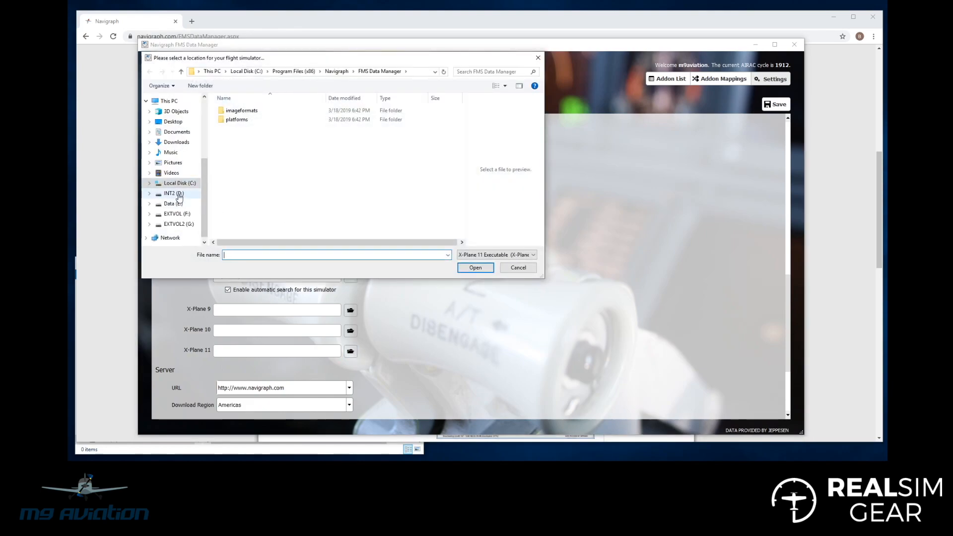
{"action": "left_click", "coordinate": [174, 194]}
{"action": "double_click", "coordinate": [244, 201]}
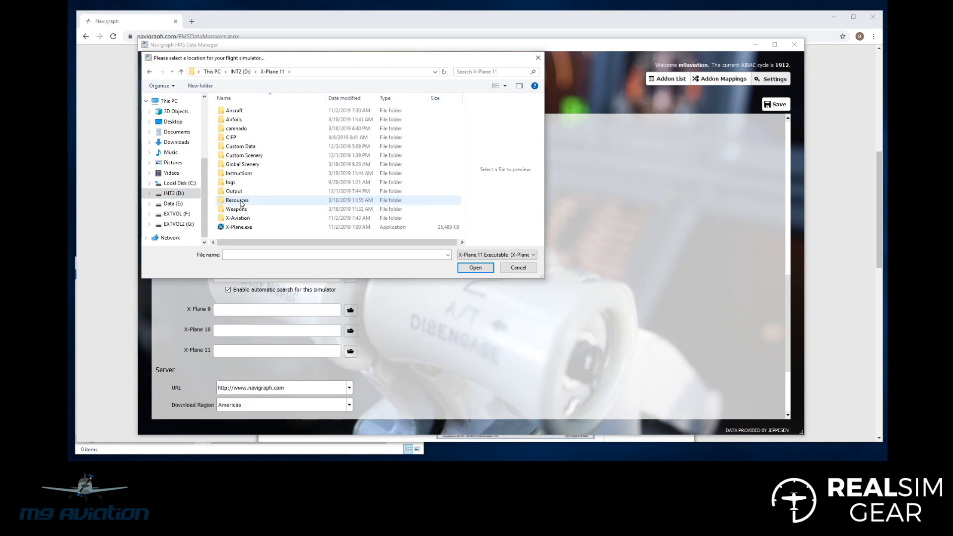
{"action": "double_click", "coordinate": [225, 228]}
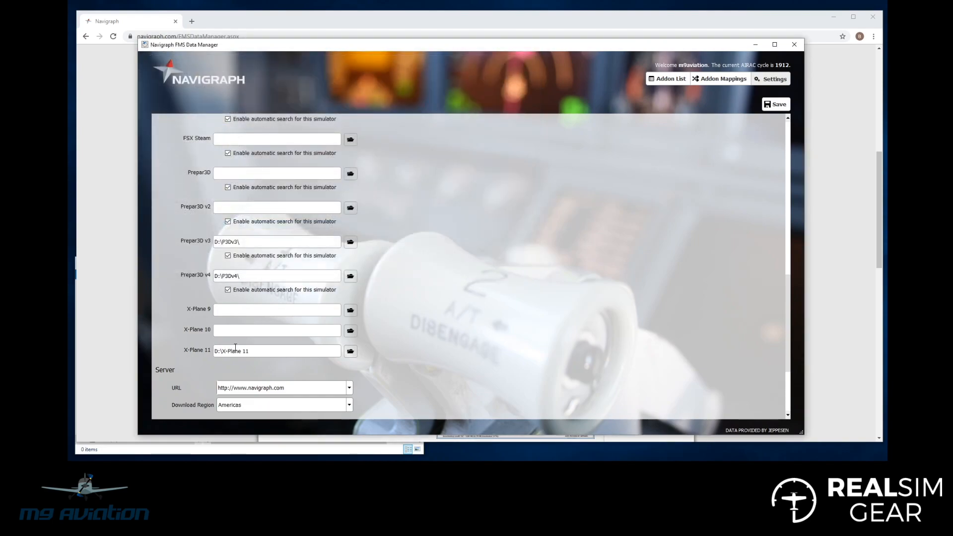
{"action": "scroll", "coordinate": [426, 356], "scroll_direction": "down", "scroll_amount": 3}
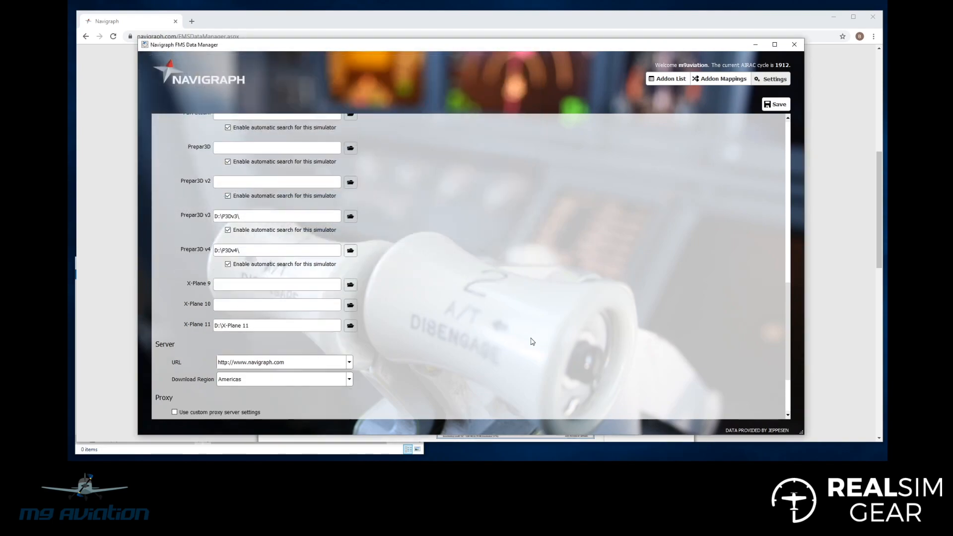
{"action": "left_click", "coordinate": [777, 105]}
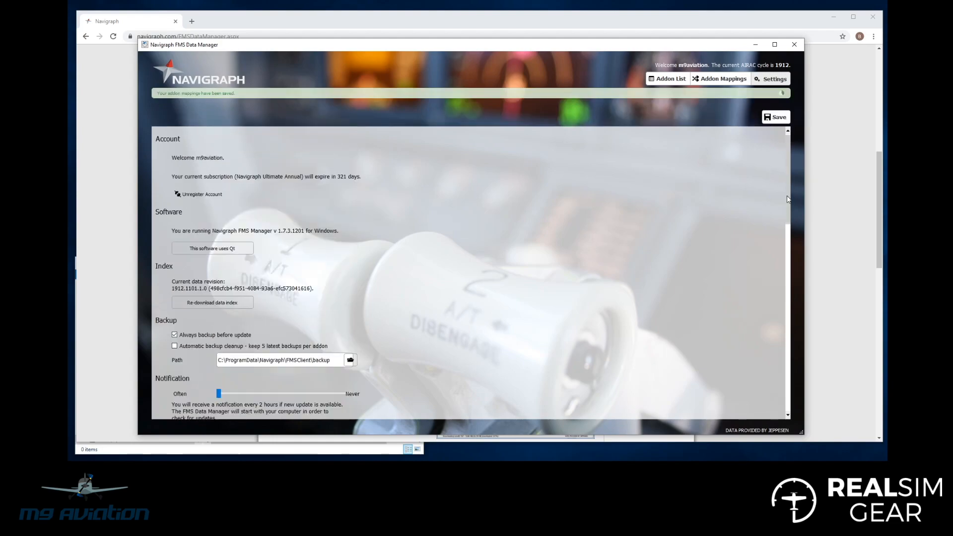
Step: Add an addon mapping for X-Plane 11 that installs into X-Plane 11's Custom Data folder
{"action": "left_click", "coordinate": [713, 81]}
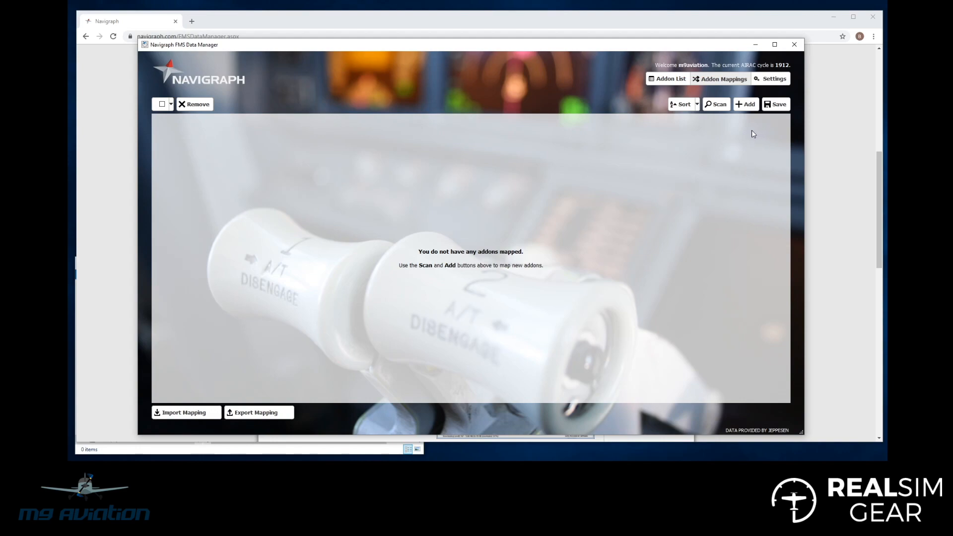
{"action": "left_click", "coordinate": [746, 105]}
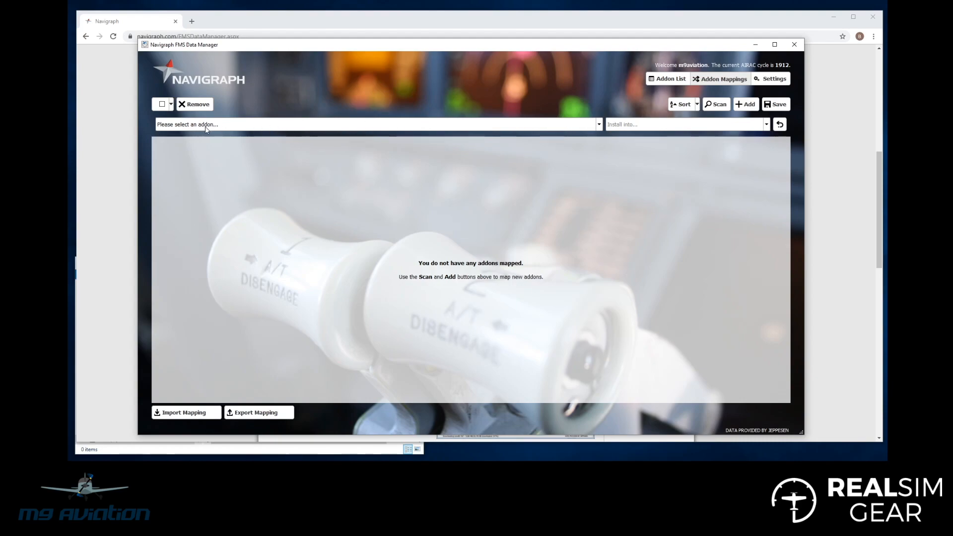
{"action": "left_click", "coordinate": [600, 125]}
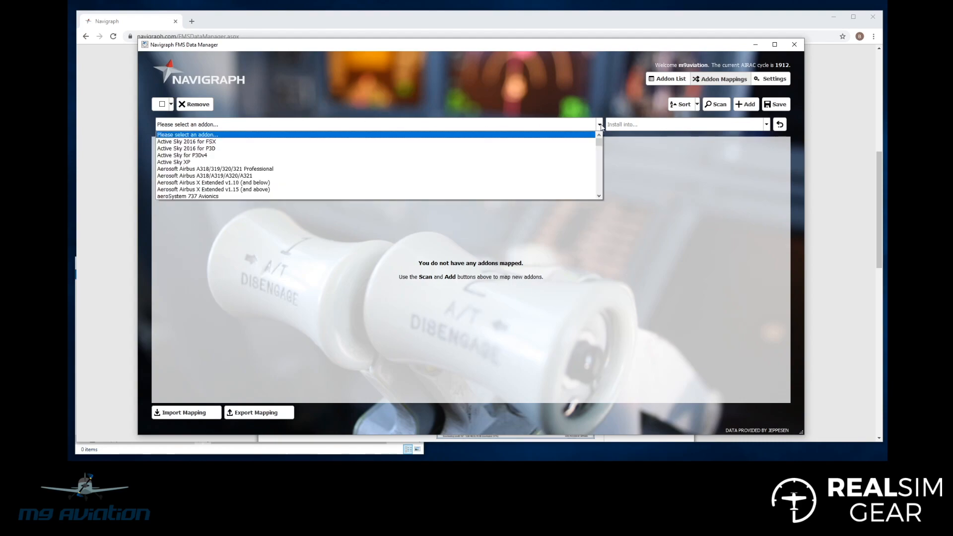
{"action": "left_click_drag", "start_coordinate": [600, 144], "coordinate": [601, 165]}
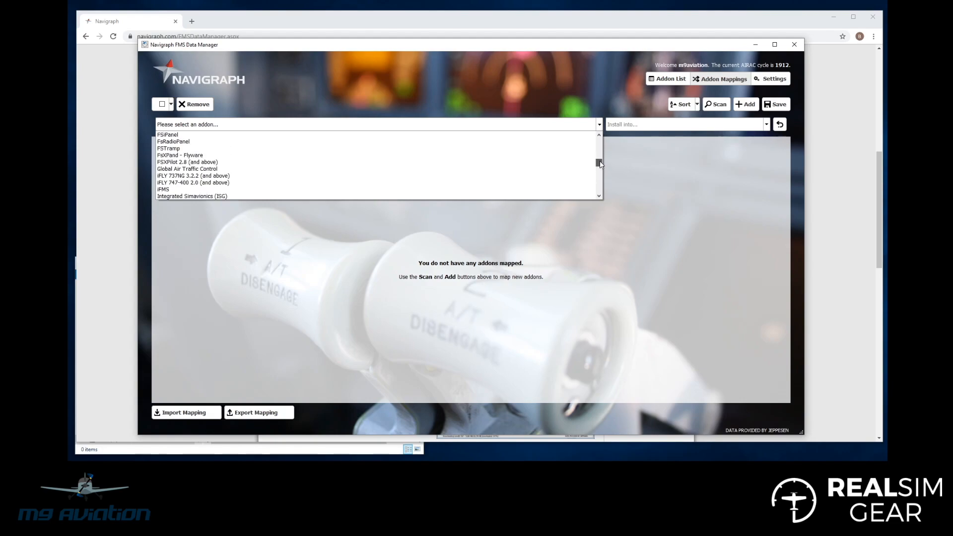
{"action": "left_click_drag", "start_coordinate": [601, 165], "coordinate": [602, 196]}
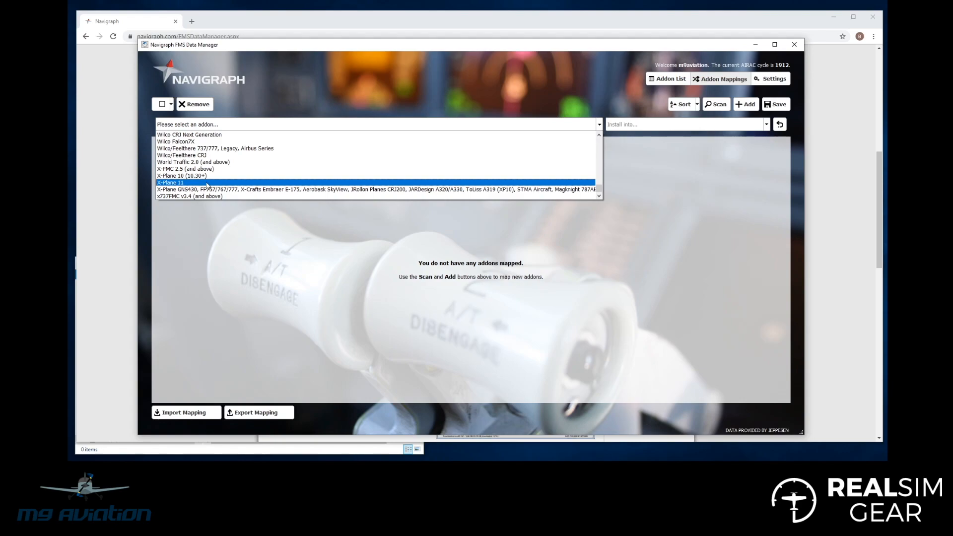
{"action": "left_click", "coordinate": [207, 182]}
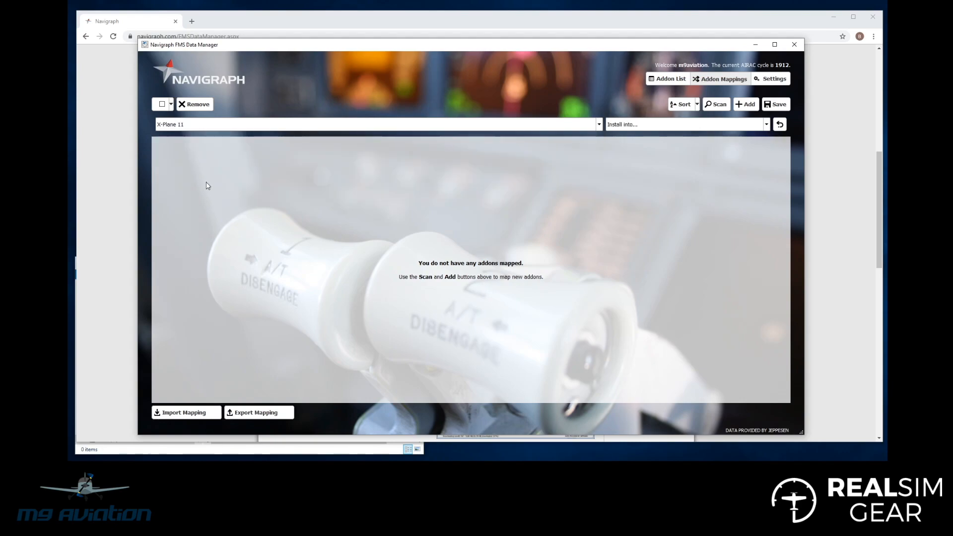
{"action": "left_click", "coordinate": [767, 125]}
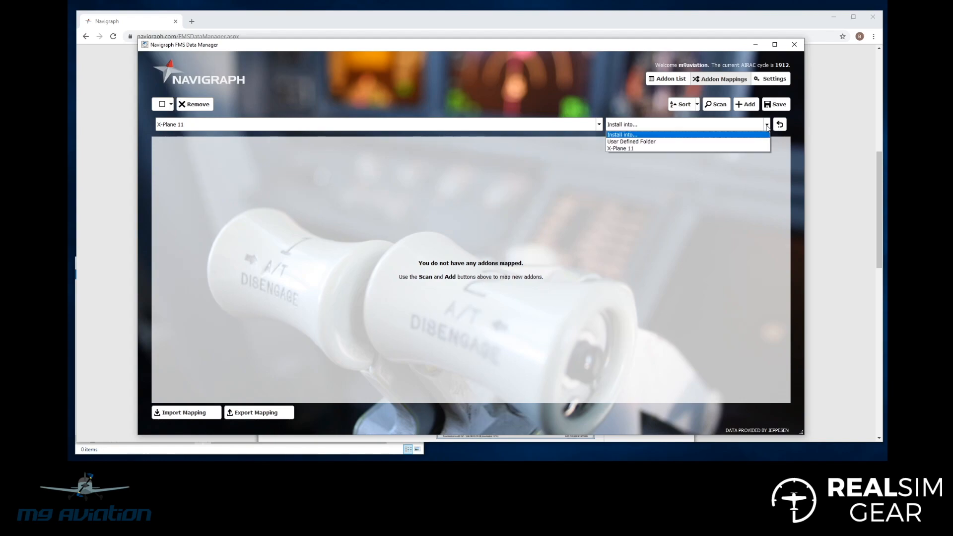
{"action": "left_click", "coordinate": [620, 149]}
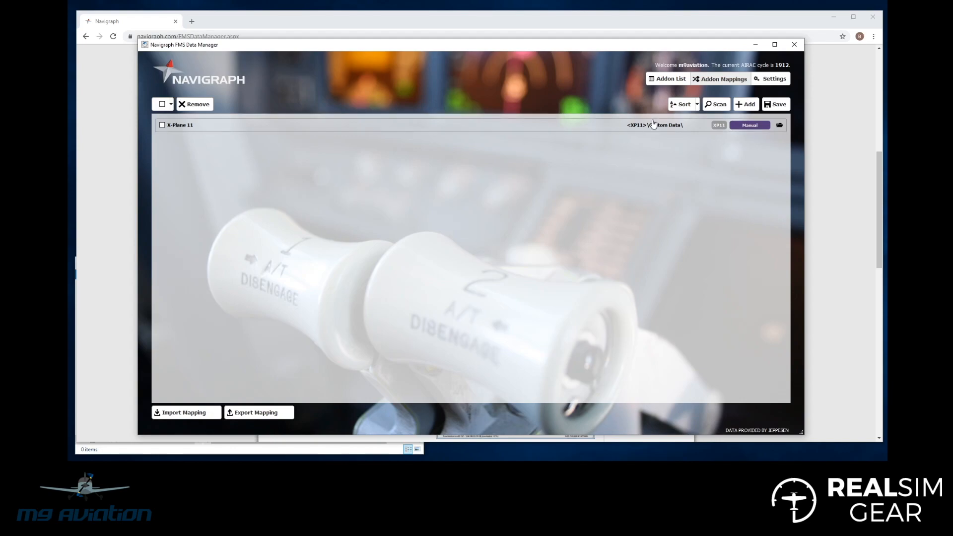
Step: Map the X-Plane GNS430 addon to install into X-Plane 11, then save both mappings
{"action": "left_click", "coordinate": [746, 104]}
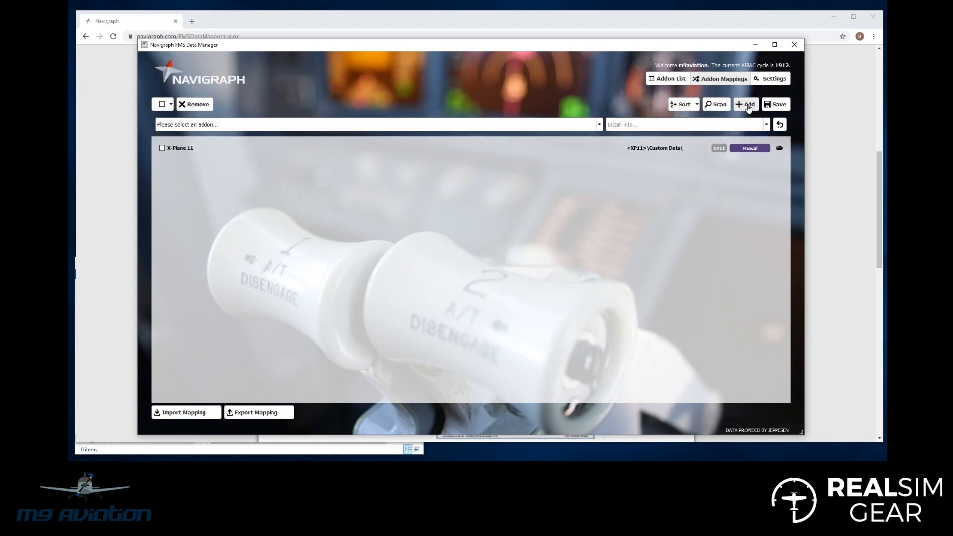
{"action": "left_click", "coordinate": [599, 125]}
{"action": "left_click_drag", "start_coordinate": [599, 138], "coordinate": [599, 188]}
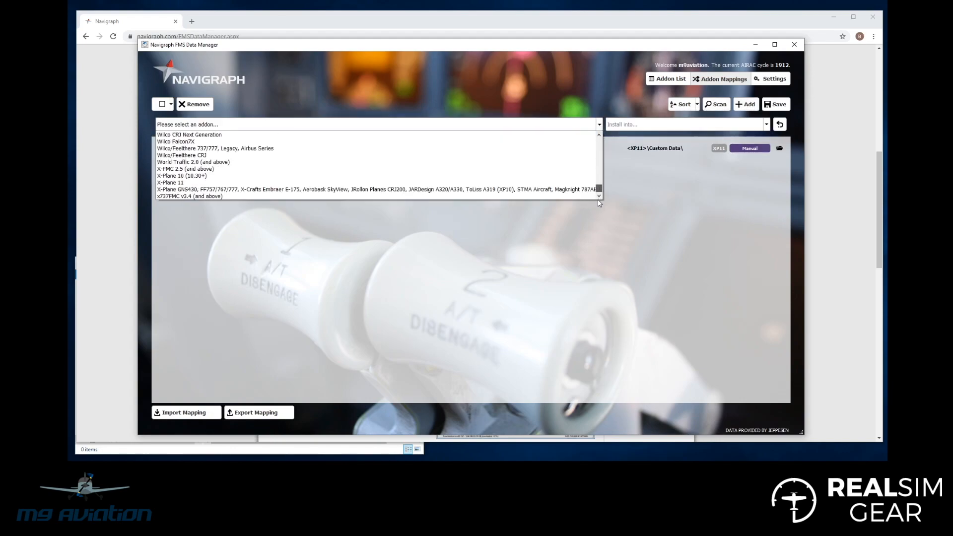
{"action": "left_click", "coordinate": [183, 193]}
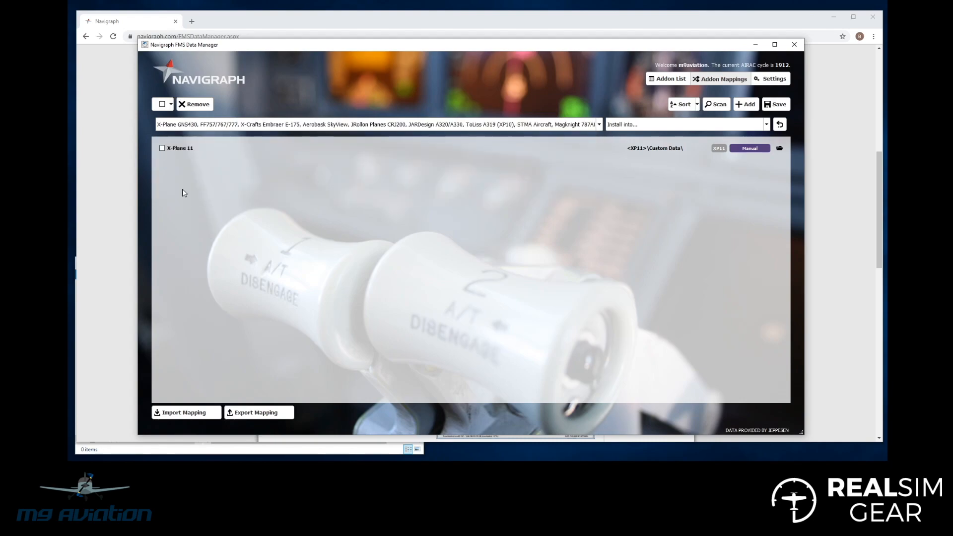
{"action": "left_click", "coordinate": [767, 128]}
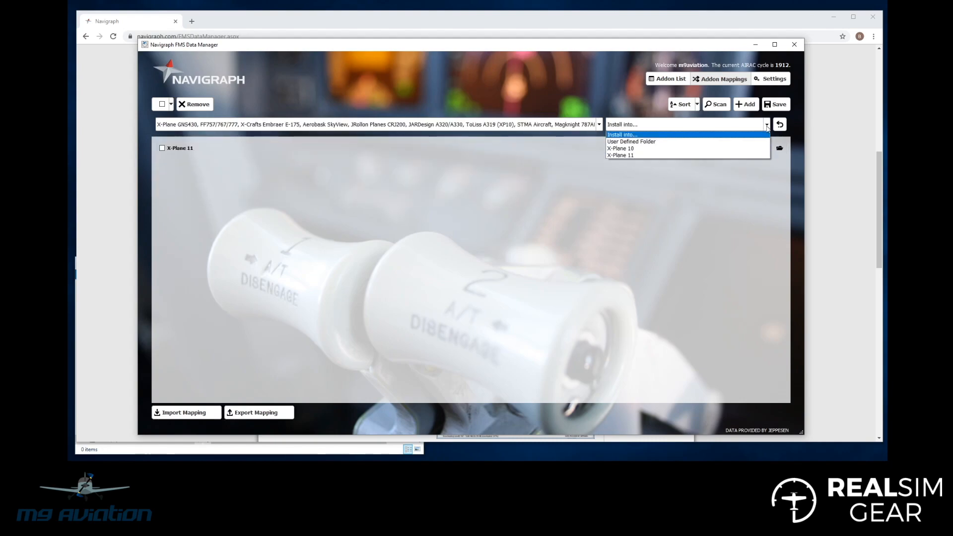
{"action": "left_click", "coordinate": [705, 158]}
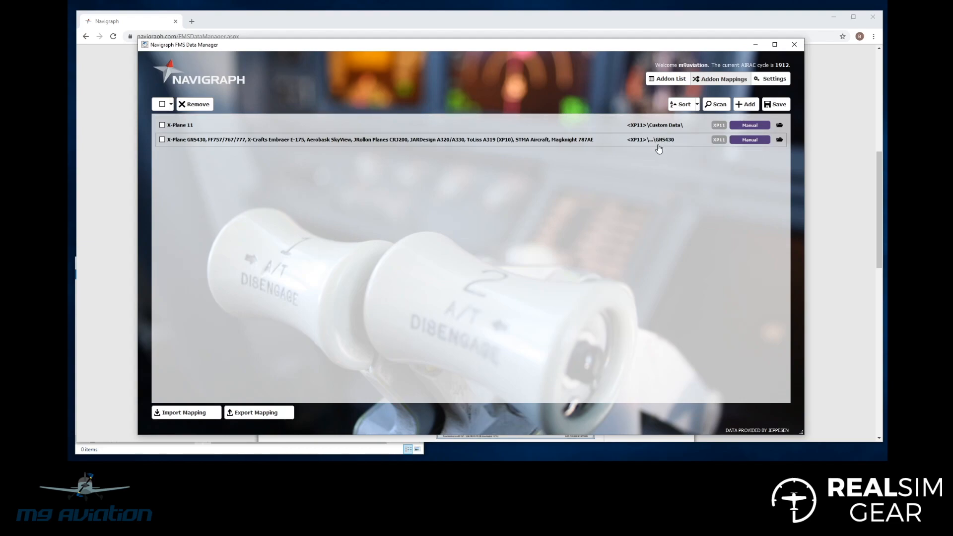
{"action": "left_click", "coordinate": [776, 103]}
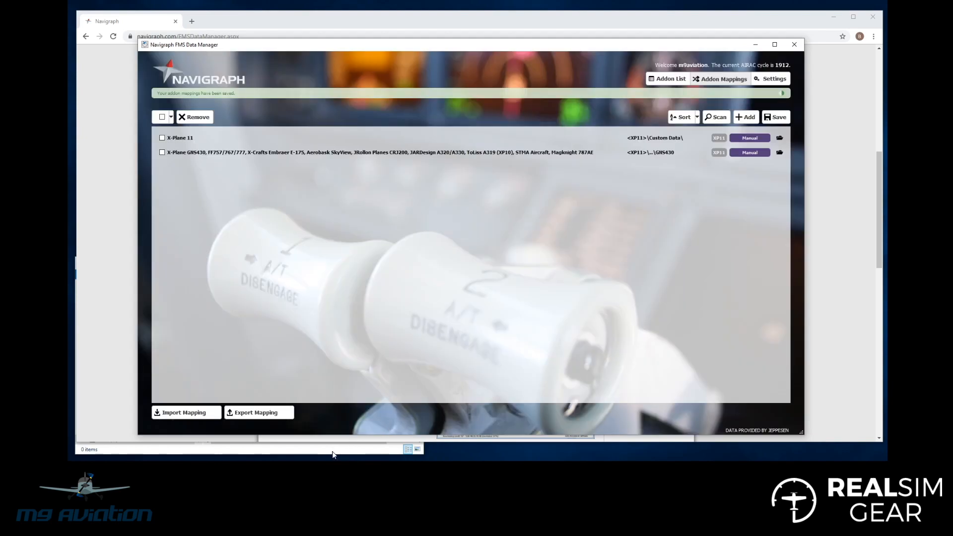
Step: Check in File Explorer that D:\X-Plane 11\Custom Data is still empty
{"action": "left_click", "coordinate": [332, 454]}
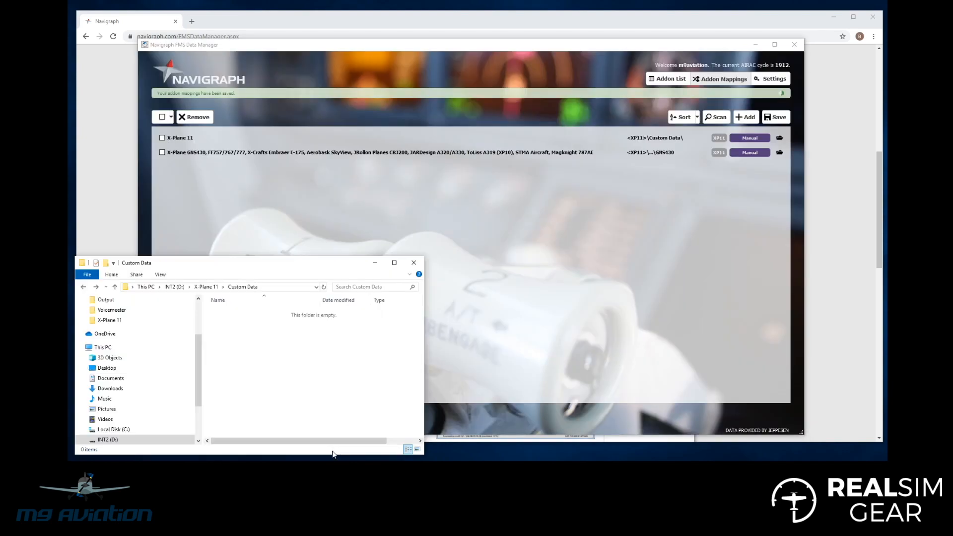
{"action": "left_click", "coordinate": [207, 287]}
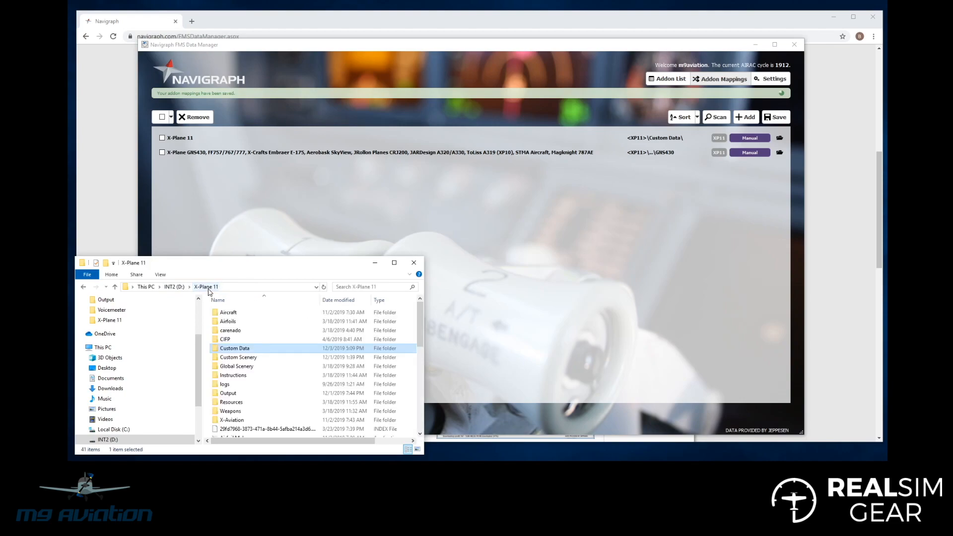
{"action": "double_click", "coordinate": [228, 349]}
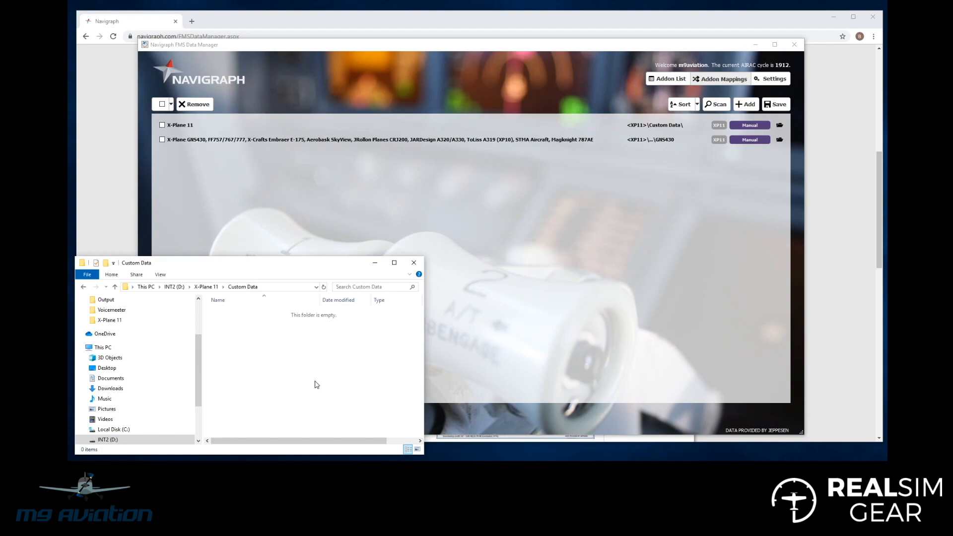
{"action": "left_click_drag", "start_coordinate": [298, 264], "coordinate": [306, 254]}
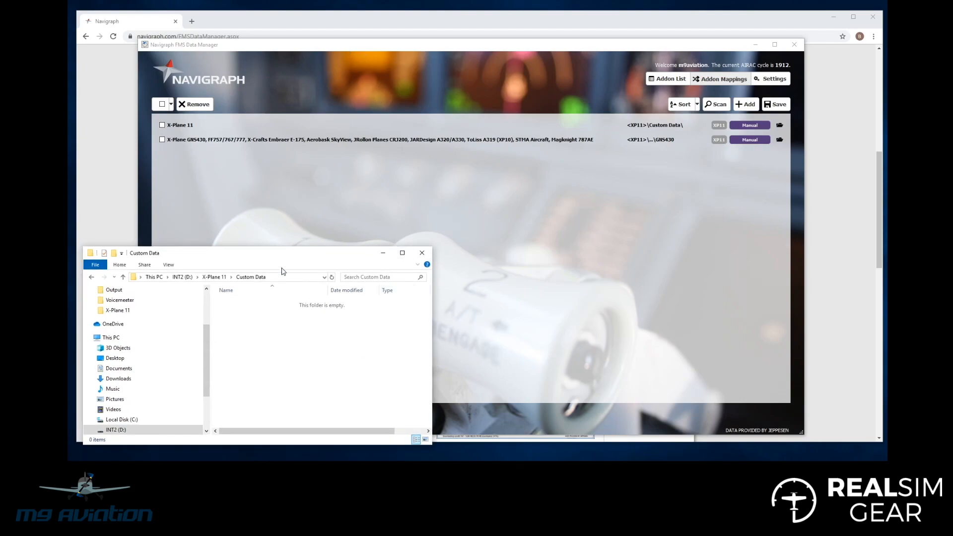
{"action": "left_click", "coordinate": [375, 52]}
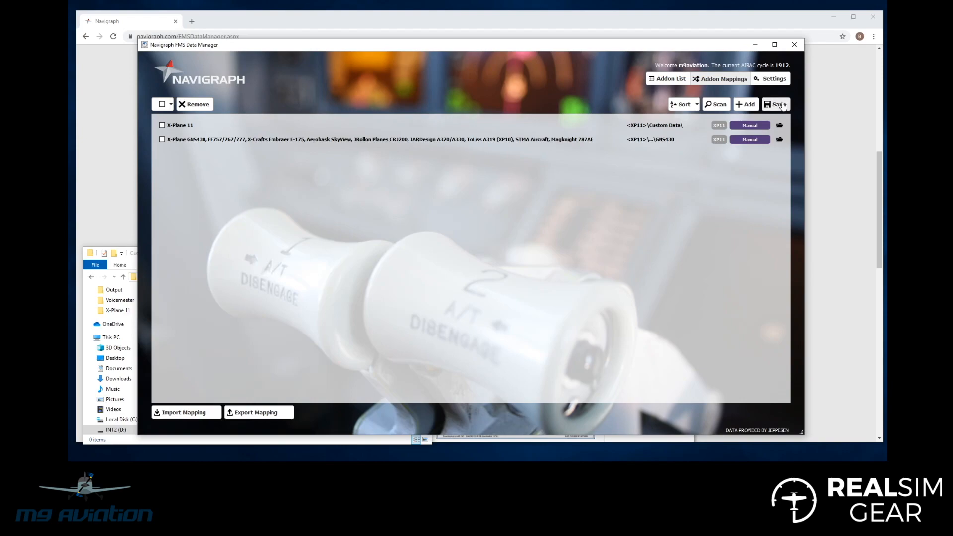
Step: Show the Addon List with X-Plane 11 and the GNS430 group marked Ready to update
{"action": "left_click", "coordinate": [666, 81]}
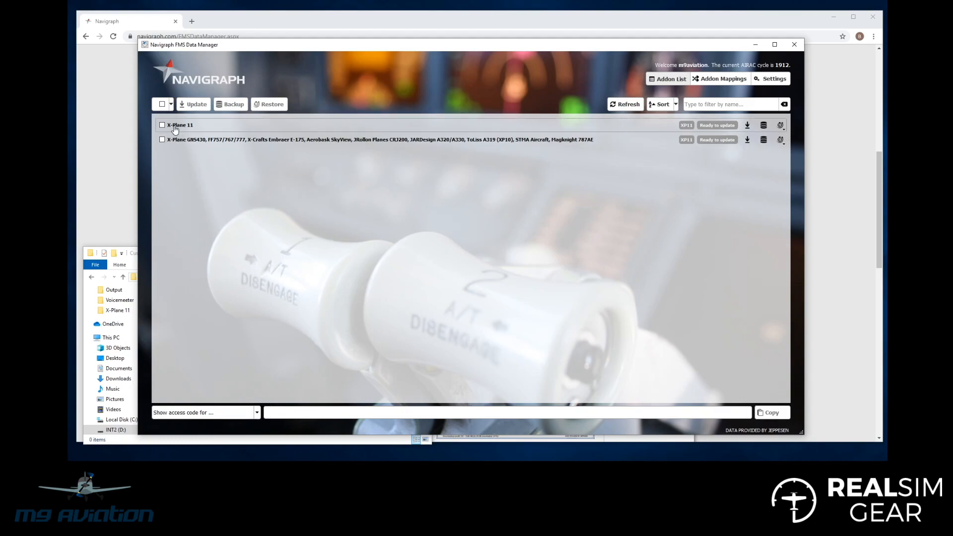
Step: Select both addons and update their navdata to AIRAC 1912 rev 1
{"action": "left_click", "coordinate": [162, 105]}
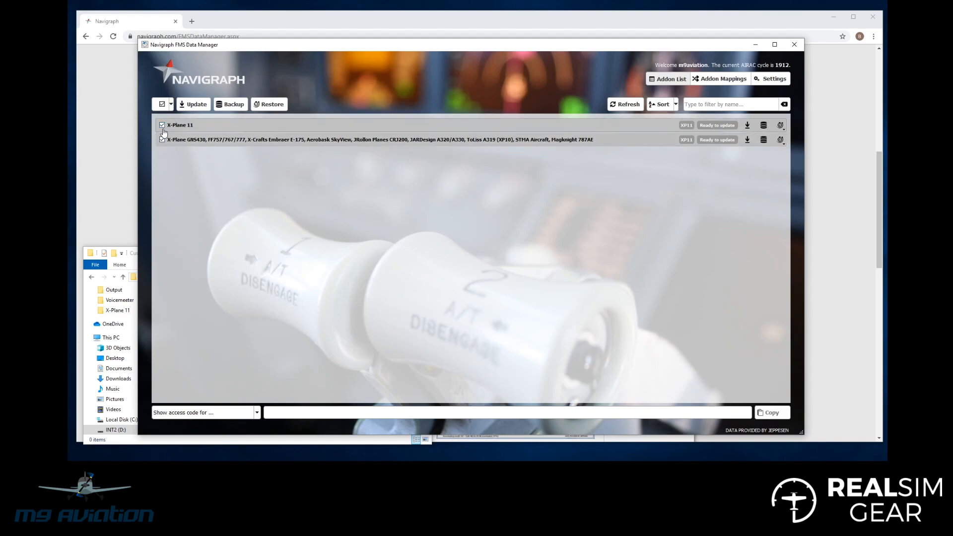
{"action": "left_click", "coordinate": [193, 104]}
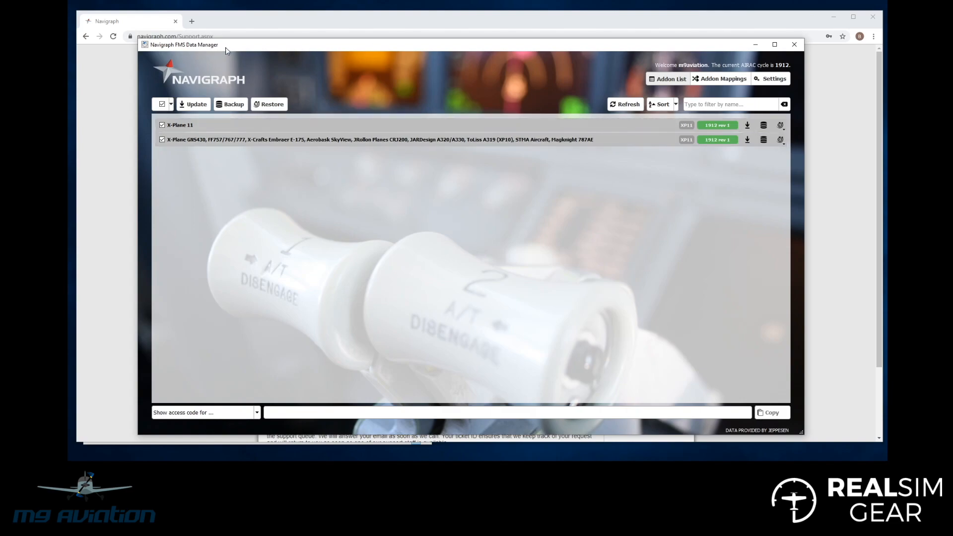
Step: Reselect both addons in the Data Manager and move the Custom Data window to the top
{"action": "left_click", "coordinate": [162, 106]}
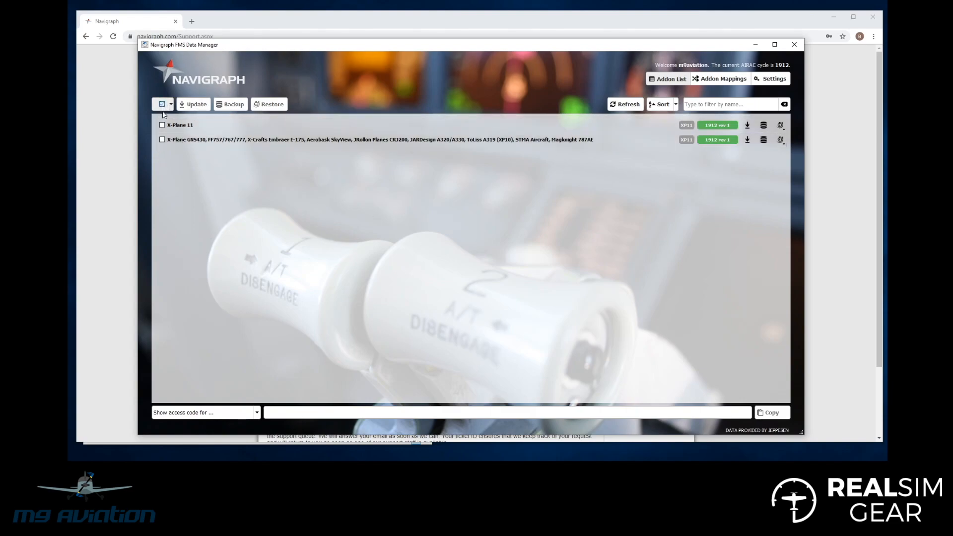
{"action": "left_click", "coordinate": [162, 105]}
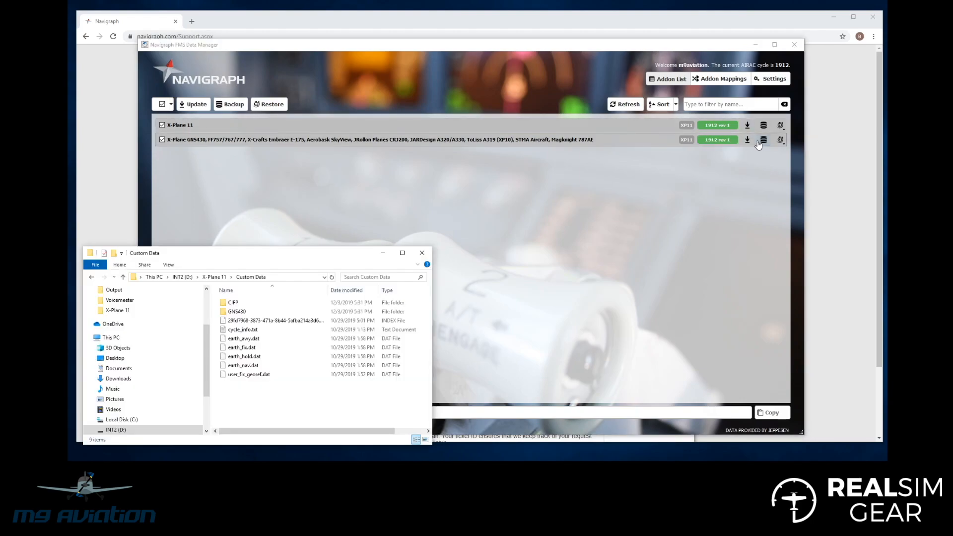
{"action": "left_click_drag", "start_coordinate": [277, 252], "coordinate": [303, 71]}
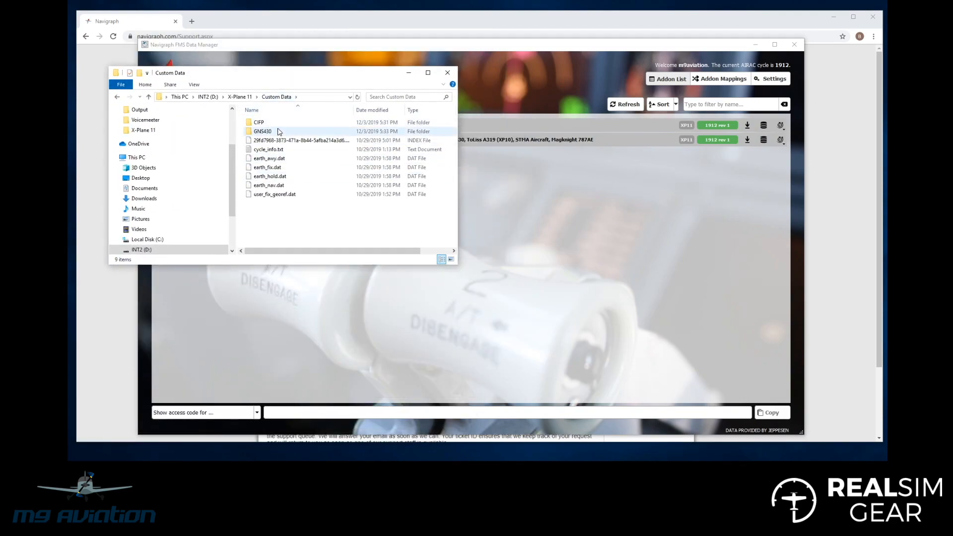
Step: Open the CIFP folder to confirm its 13,877 files, then return to Custom Data
{"action": "mouse_move", "coordinate": [250, 125]}
{"action": "double_click", "coordinate": [250, 123]}
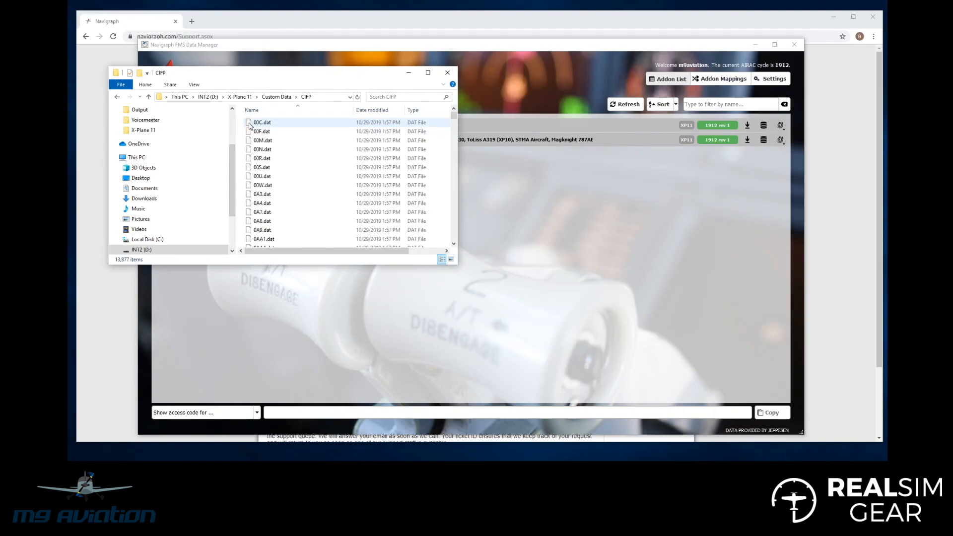
{"action": "left_click", "coordinate": [480, 131]}
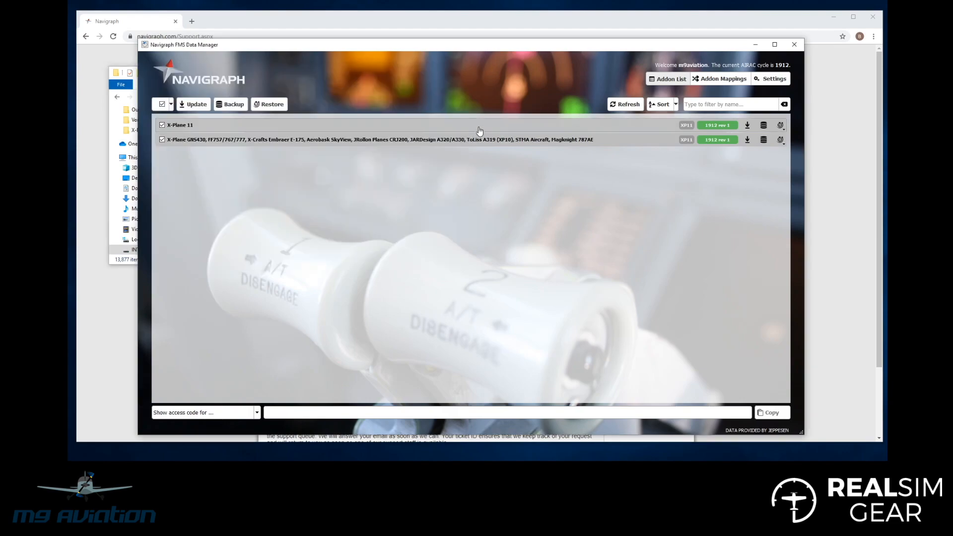
{"action": "left_click", "coordinate": [133, 211]}
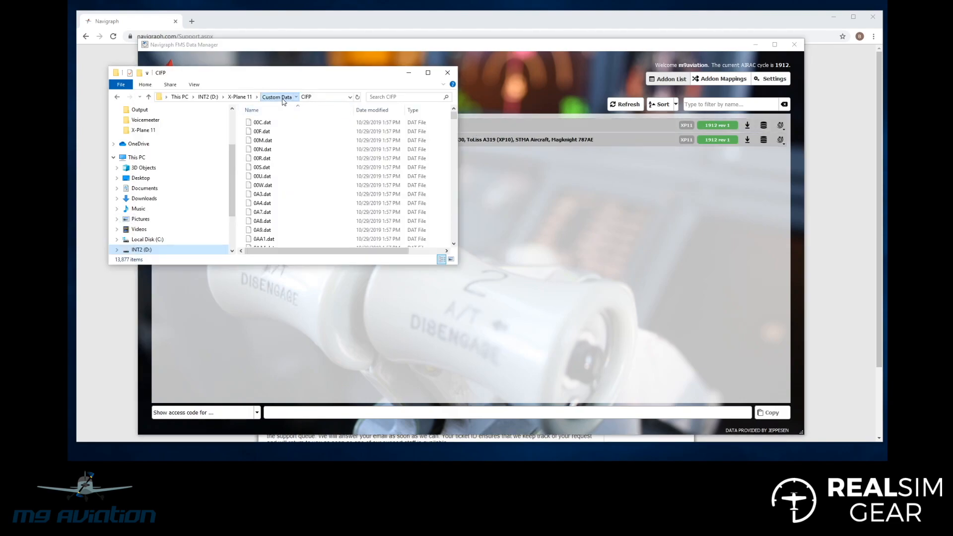
{"action": "left_click", "coordinate": [276, 97]}
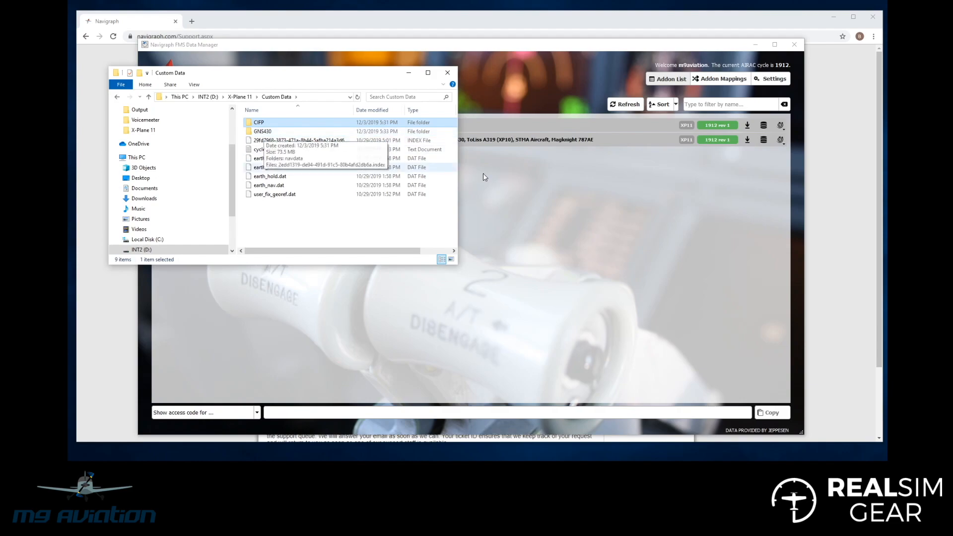
Step: Compare the Custom Data folder's 9 items, including GNS430 and earth_nav.dat, with the Data Manager
{"action": "left_click", "coordinate": [466, 159]}
{"action": "left_click", "coordinate": [127, 199]}
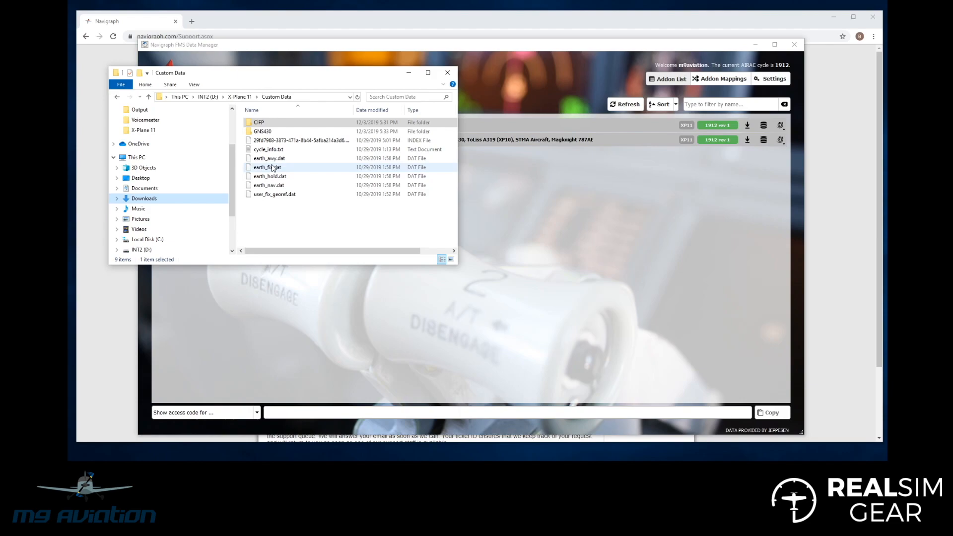
{"action": "left_click", "coordinate": [405, 50]}
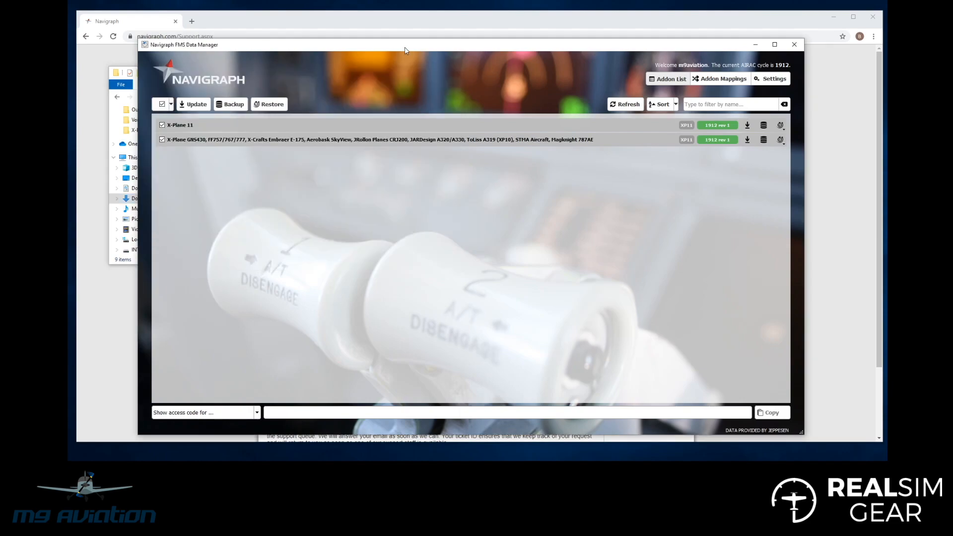